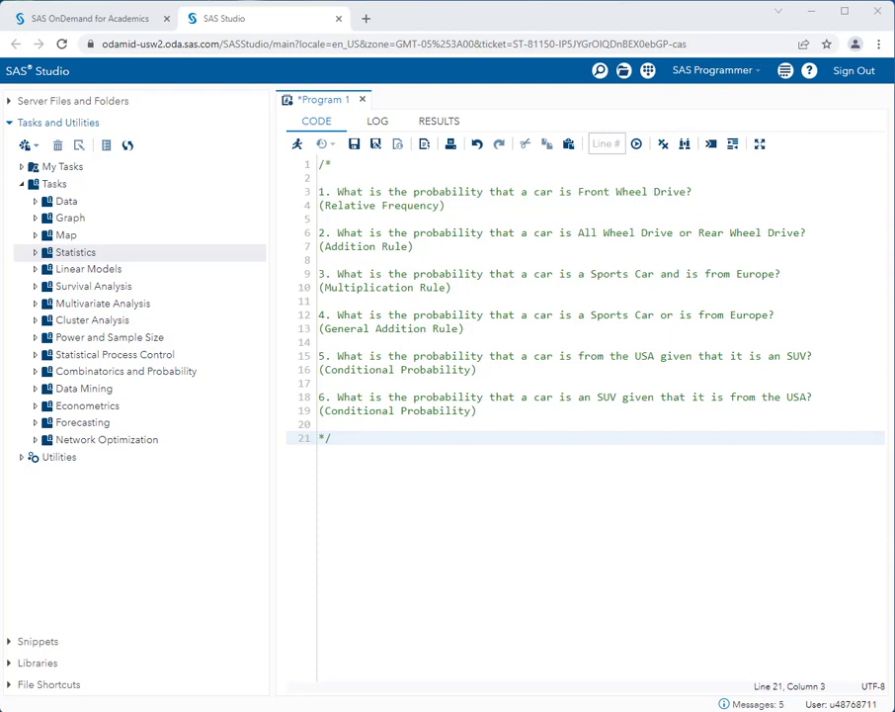
Run a One-Way Frequencies task on SASHELP.CARS with DriveTrain as the analysis variable, using the maximized view
{"action": "left_click", "coordinate": [33, 253]}
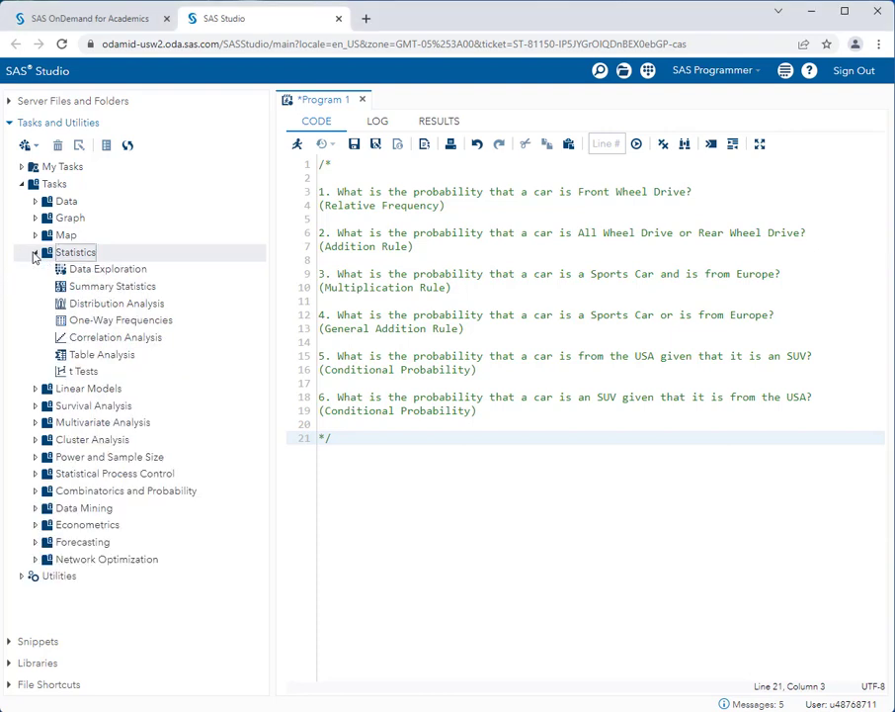
{"action": "double_click", "coordinate": [163, 324]}
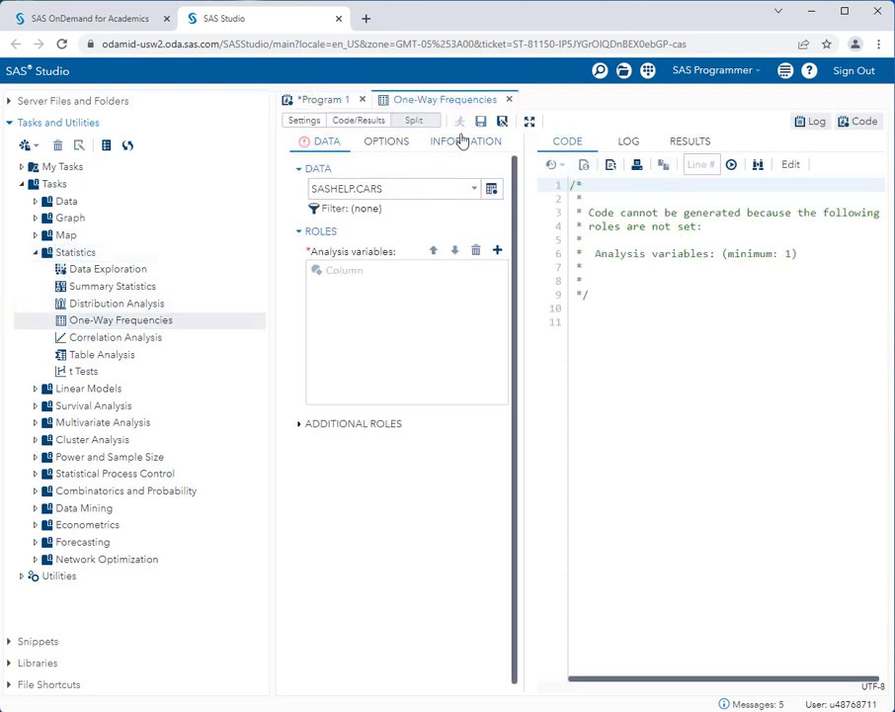
{"action": "left_click", "coordinate": [530, 120]}
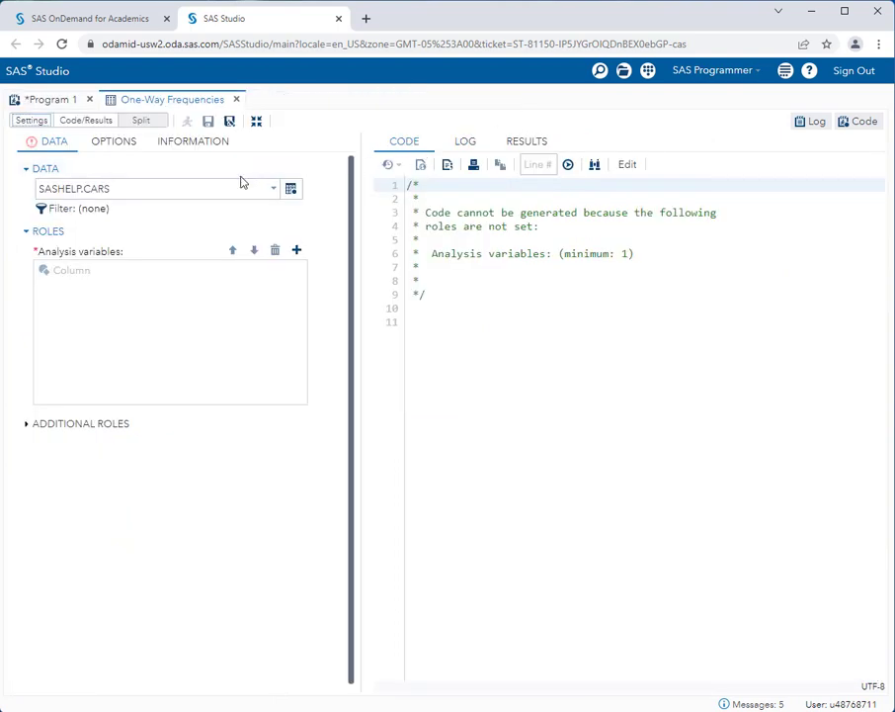
{"action": "left_click", "coordinate": [297, 251]}
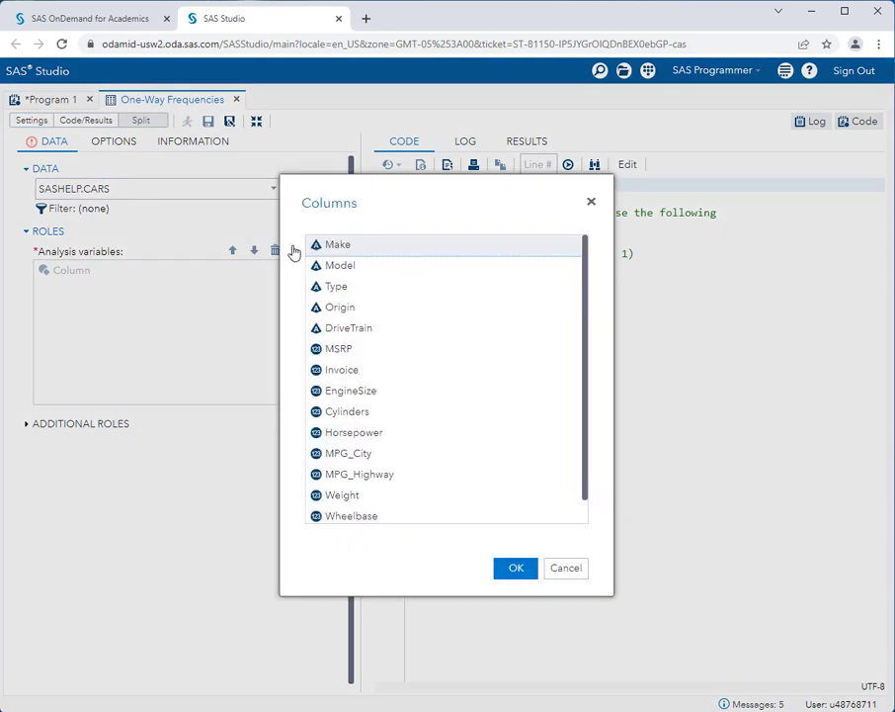
{"action": "double_click", "coordinate": [355, 331]}
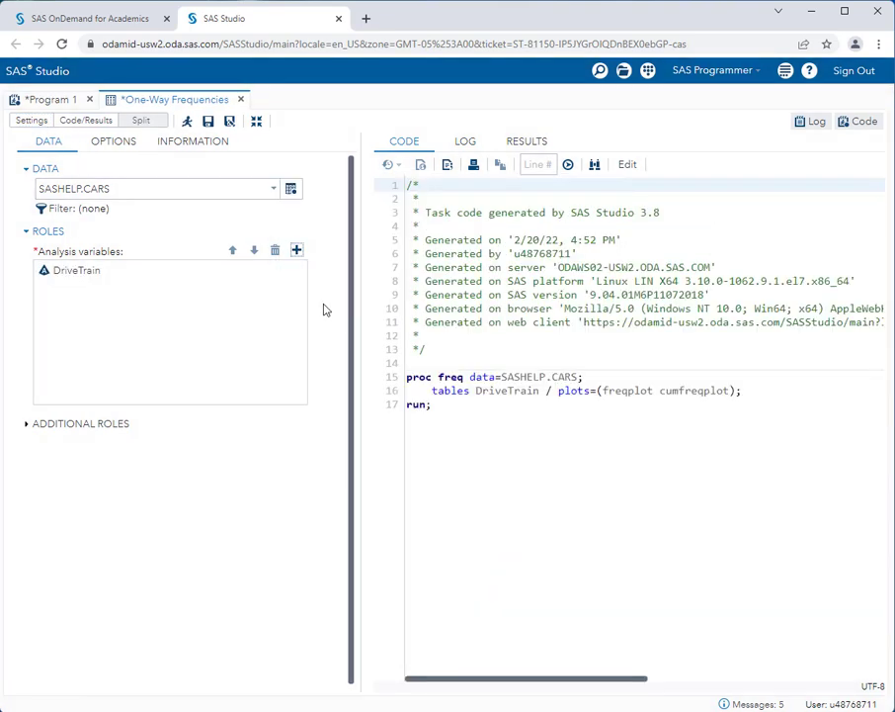
{"action": "left_click", "coordinate": [187, 120]}
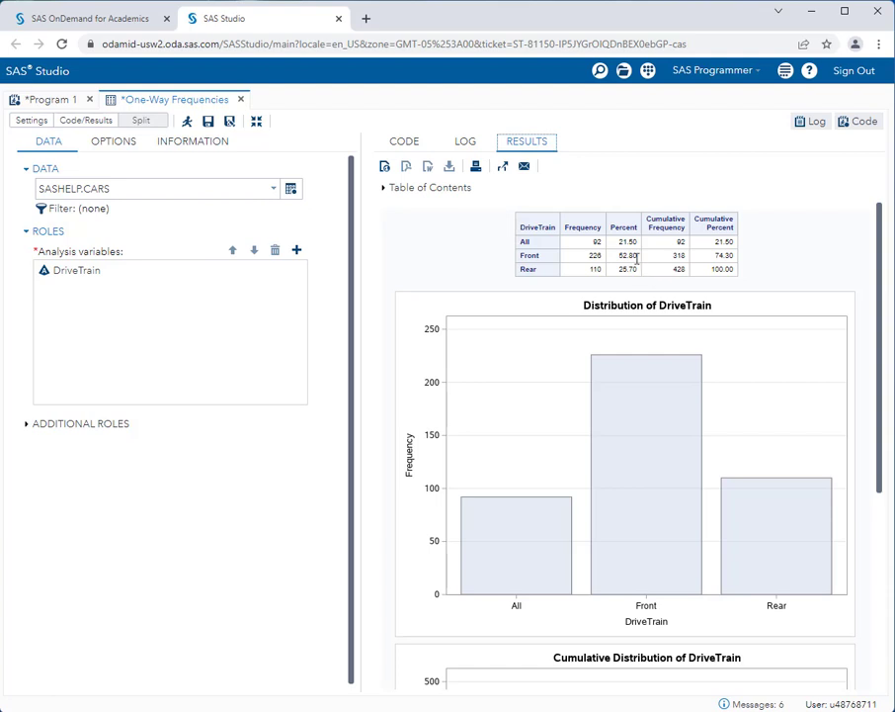
Enter .5280 as the answer to question 1, after the Relative Frequency note in Program 1
{"action": "left_click", "coordinate": [52, 101]}
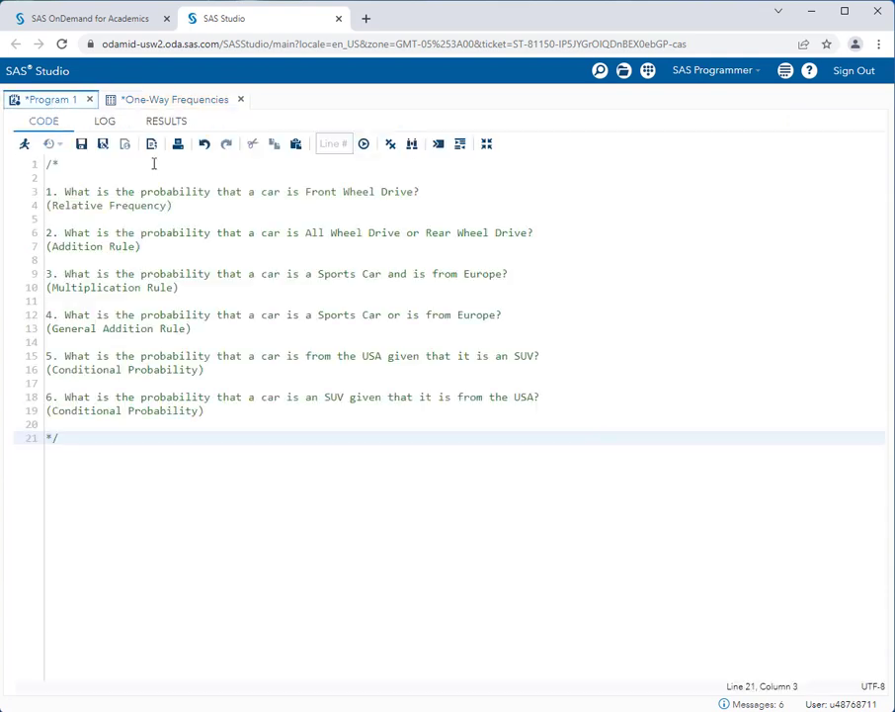
{"action": "left_click", "coordinate": [214, 204]}
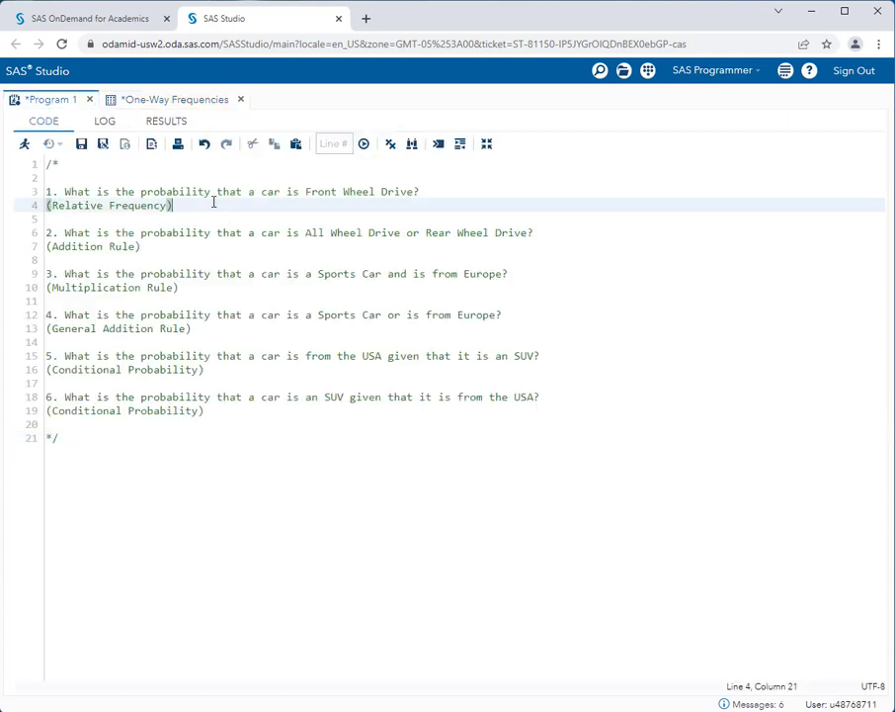
{"action": "type", "text": ".5280"}
Consult the DriveTrain frequency results and enter .4720 after the Addition Rule note of question 2
{"action": "left_click", "coordinate": [189, 103]}
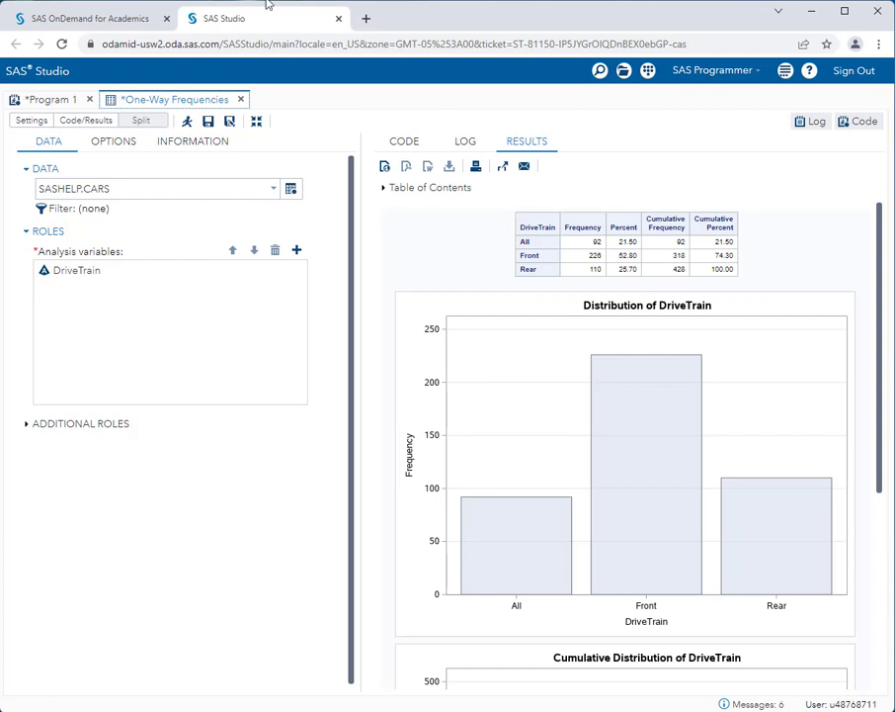
{"action": "left_click", "coordinate": [60, 103]}
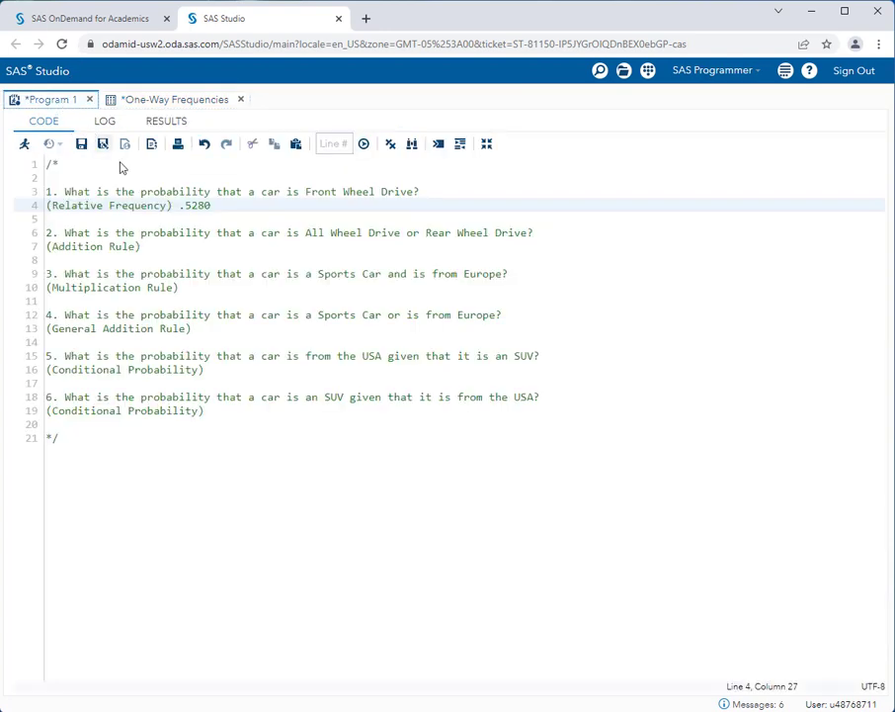
{"action": "left_click", "coordinate": [150, 242]}
{"action": "type", "text": ".4720"}
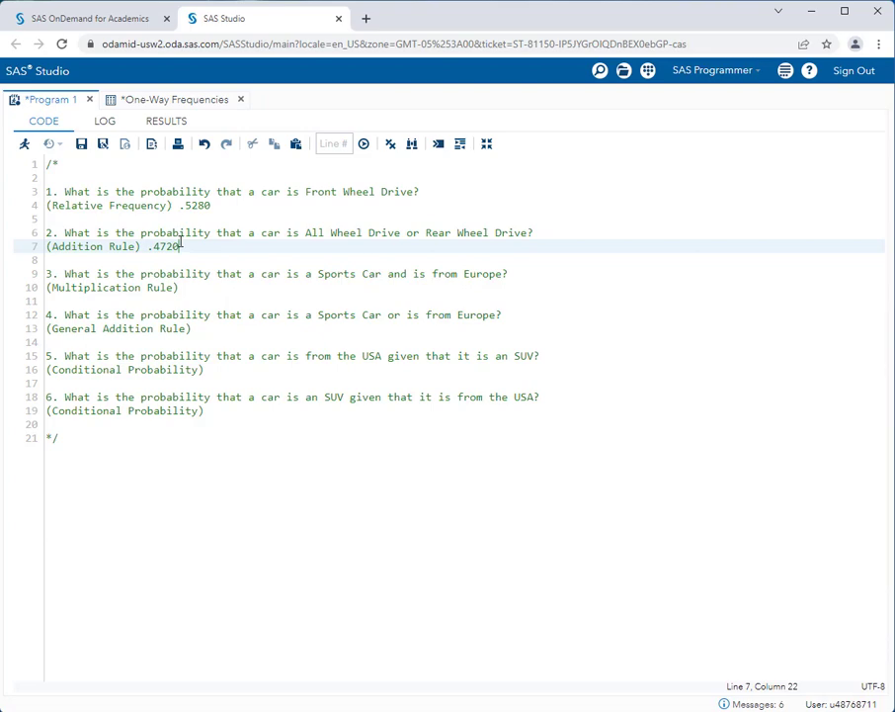
Set up a maximized Table Analysis task on SASHELP.CARS with Type as the row variable and Origin as the column variable
{"action": "left_click", "coordinate": [485, 144]}
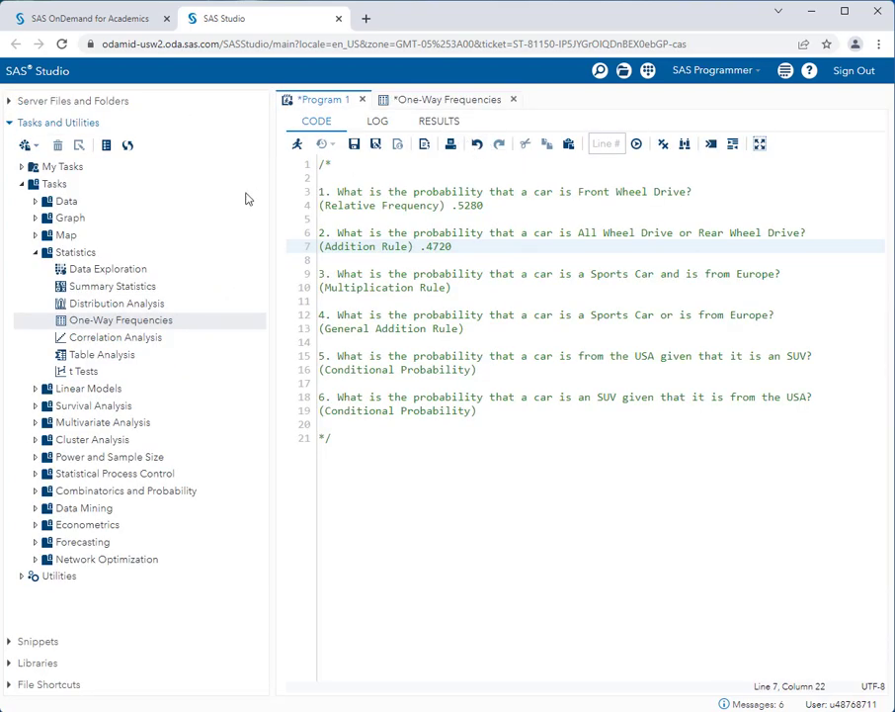
{"action": "double_click", "coordinate": [116, 358]}
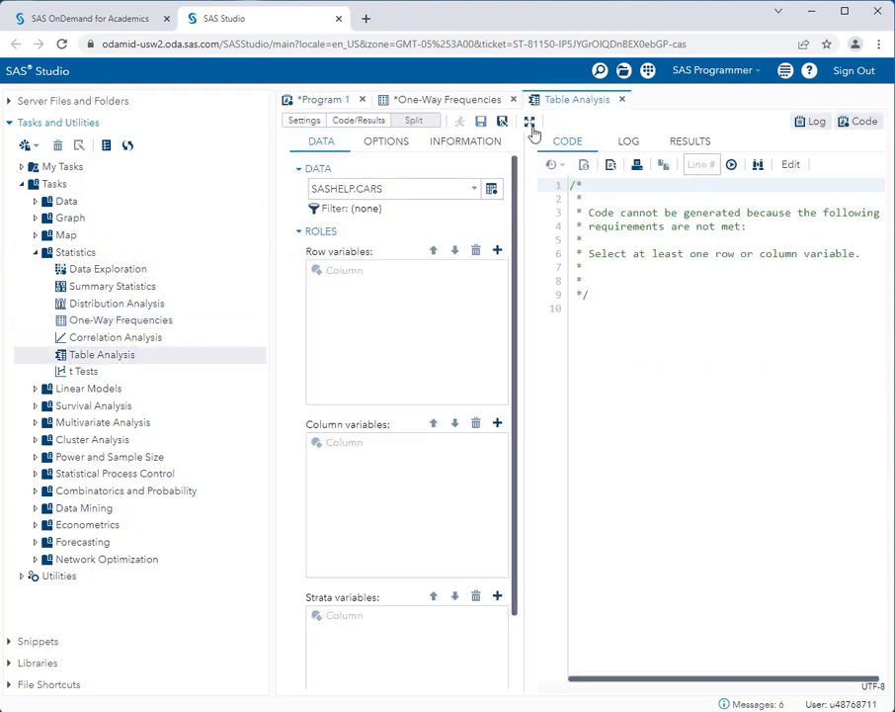
{"action": "left_click", "coordinate": [531, 126]}
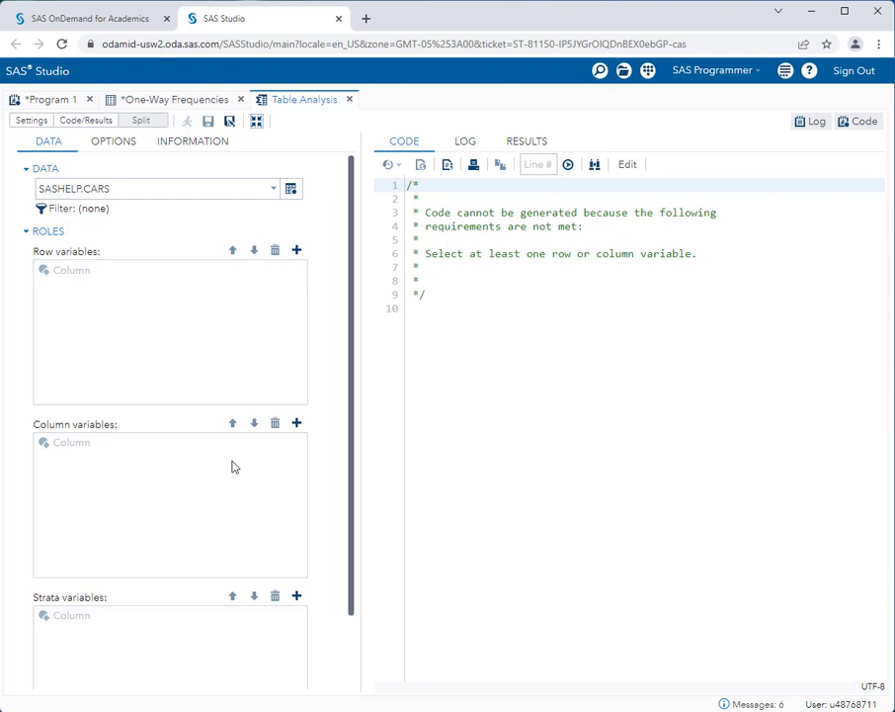
{"action": "left_click", "coordinate": [297, 253]}
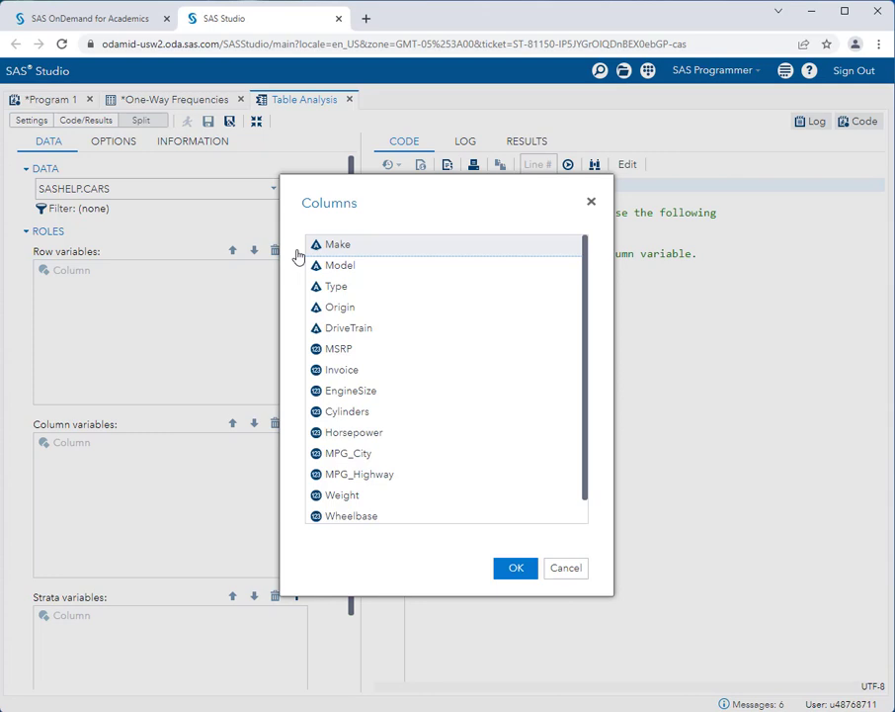
{"action": "left_click", "coordinate": [336, 289]}
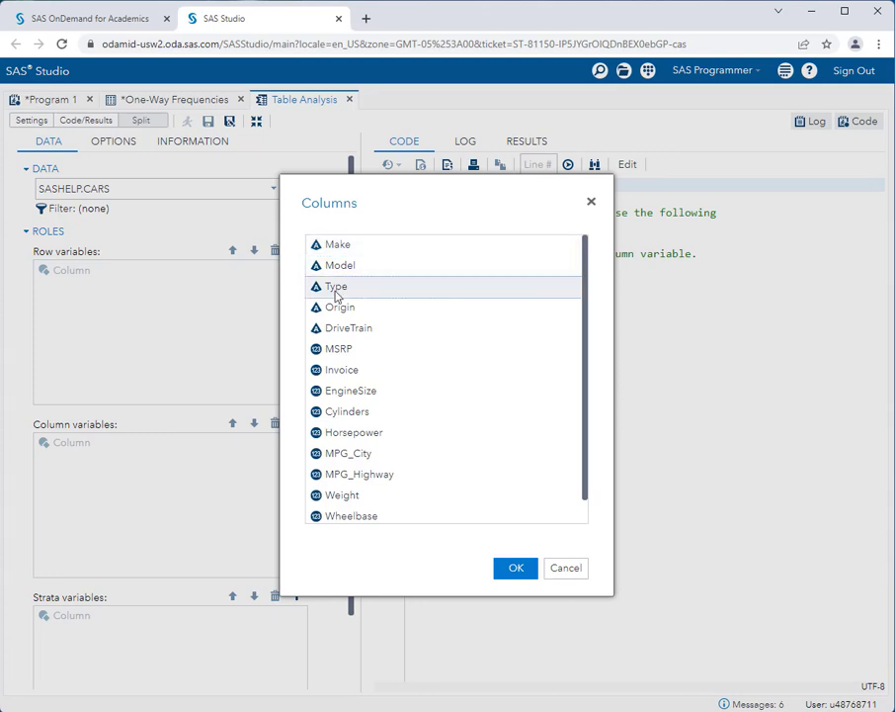
{"action": "left_click", "coordinate": [514, 569]}
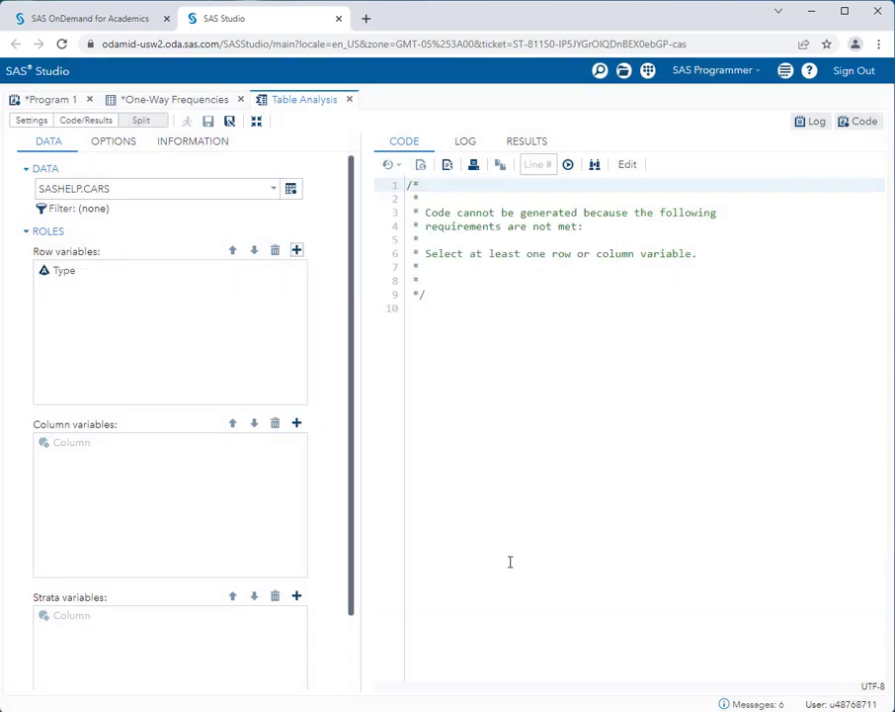
{"action": "left_click", "coordinate": [297, 423]}
{"action": "left_click", "coordinate": [340, 290]}
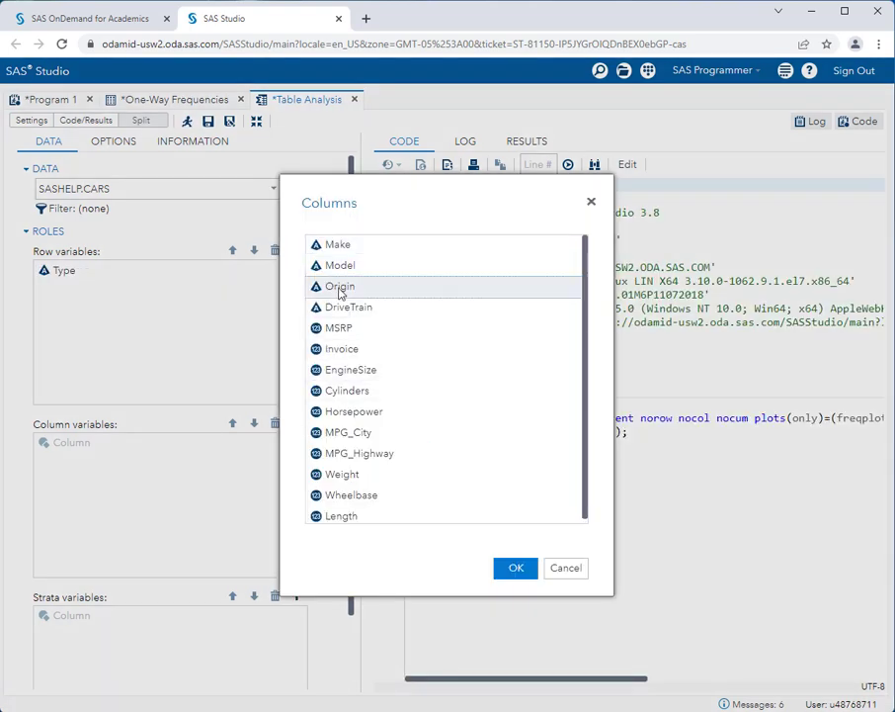
{"action": "left_click", "coordinate": [515, 568]}
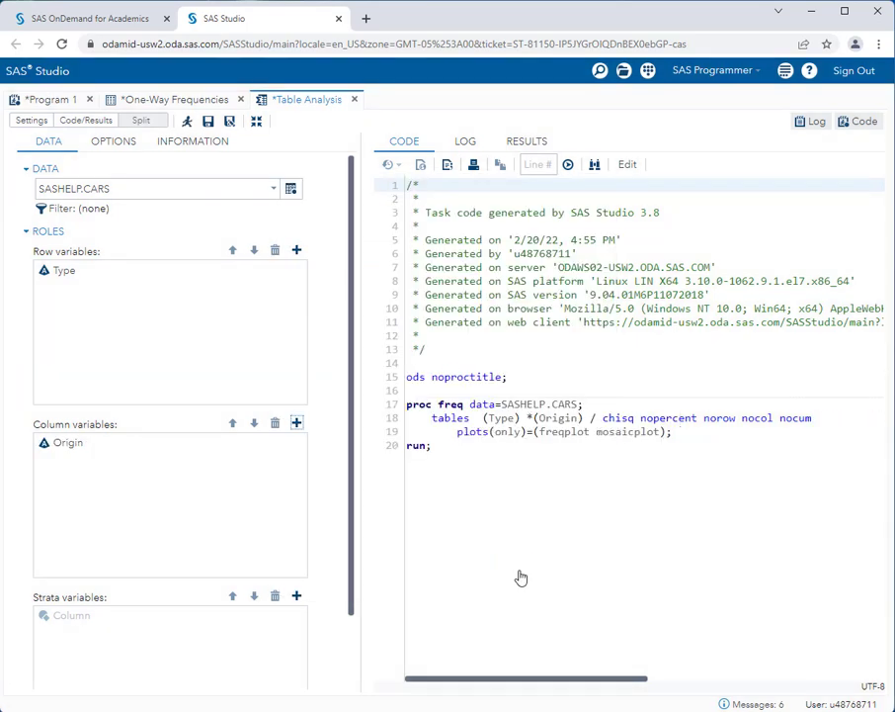
Include cell, row and column percentages in the frequency table and run the Table Analysis task
{"action": "left_click", "coordinate": [115, 145]}
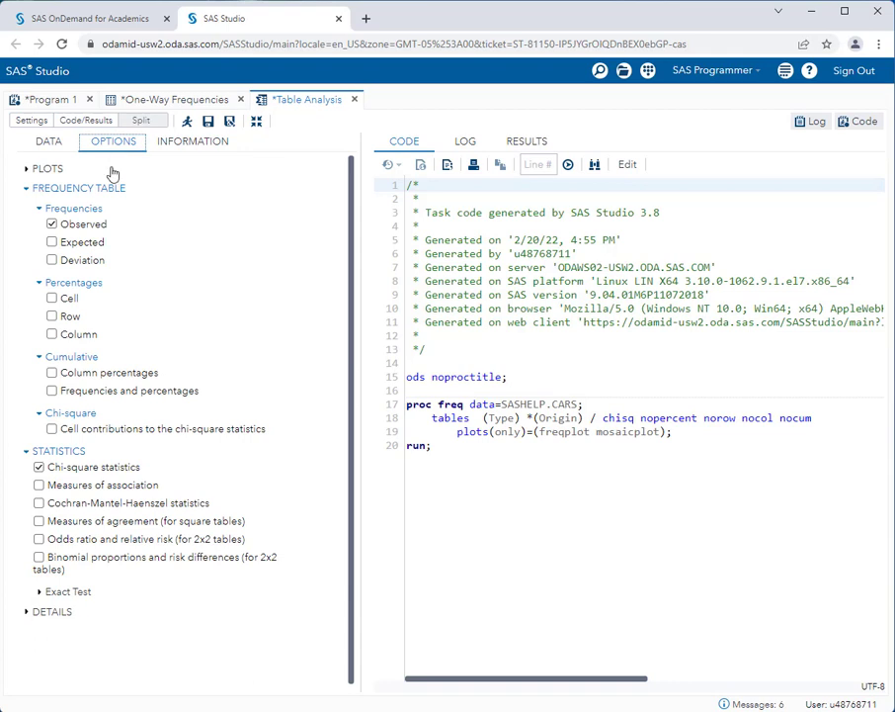
{"action": "left_click", "coordinate": [70, 300]}
{"action": "left_click", "coordinate": [68, 317]}
{"action": "left_click", "coordinate": [69, 336]}
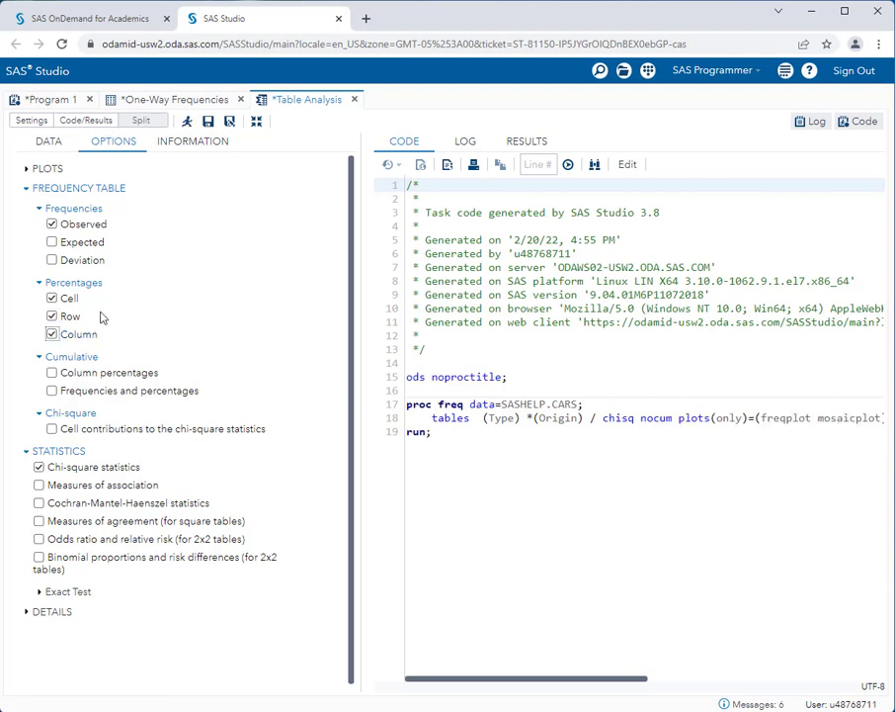
{"action": "left_click", "coordinate": [49, 143]}
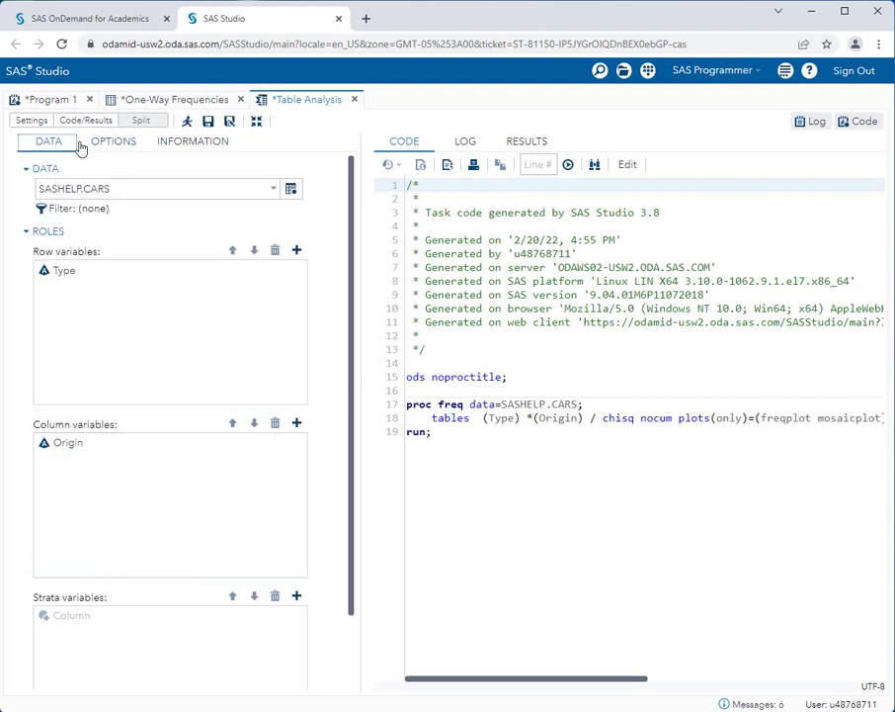
{"action": "left_click", "coordinate": [186, 120]}
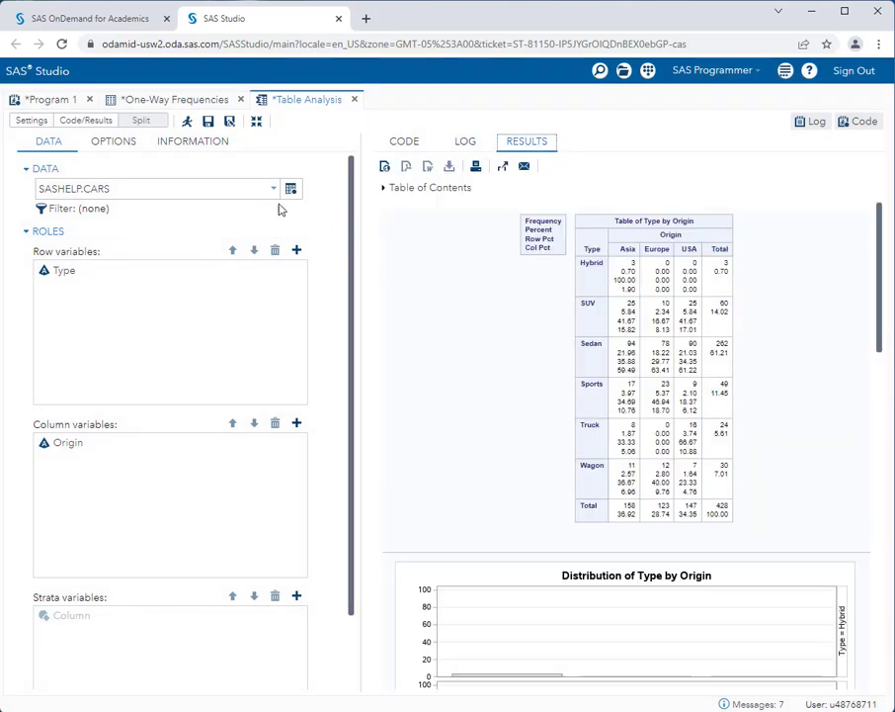
Reread question 3 in Program 1 and look up European sports cars in the Type by Origin table
{"action": "left_click", "coordinate": [69, 104]}
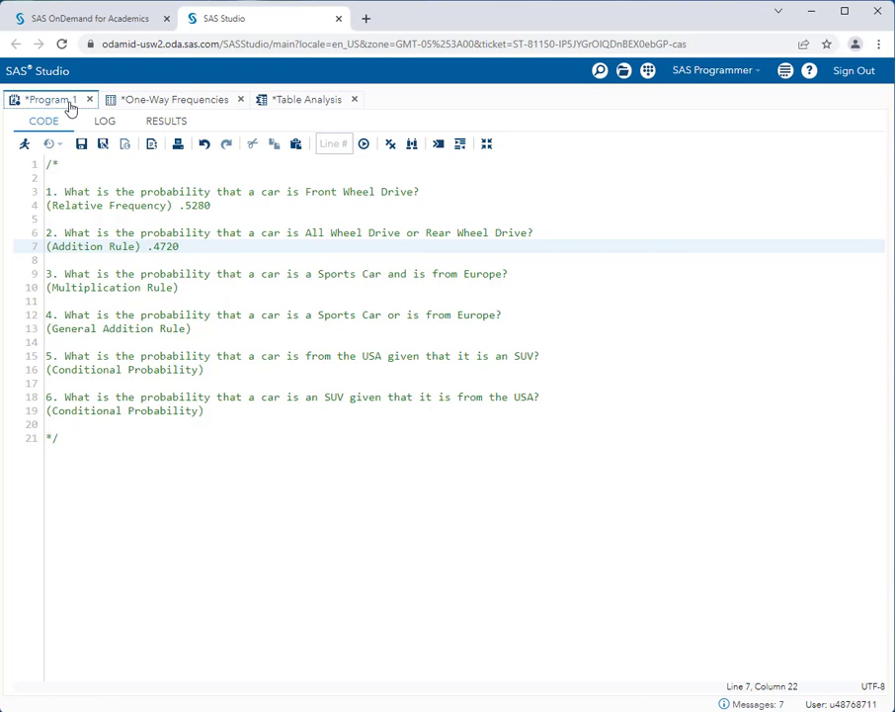
{"action": "left_click", "coordinate": [309, 102]}
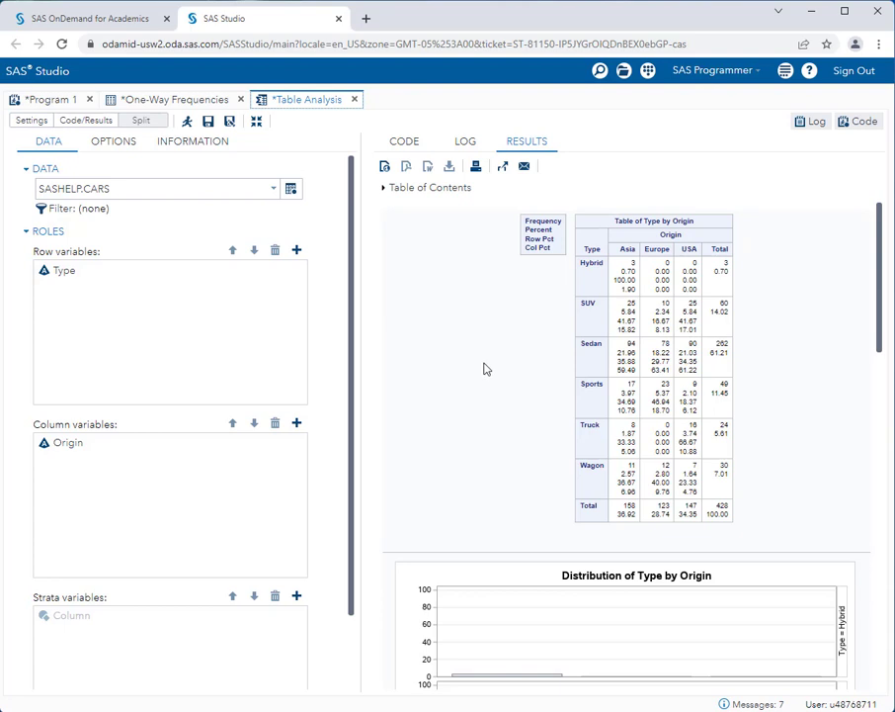
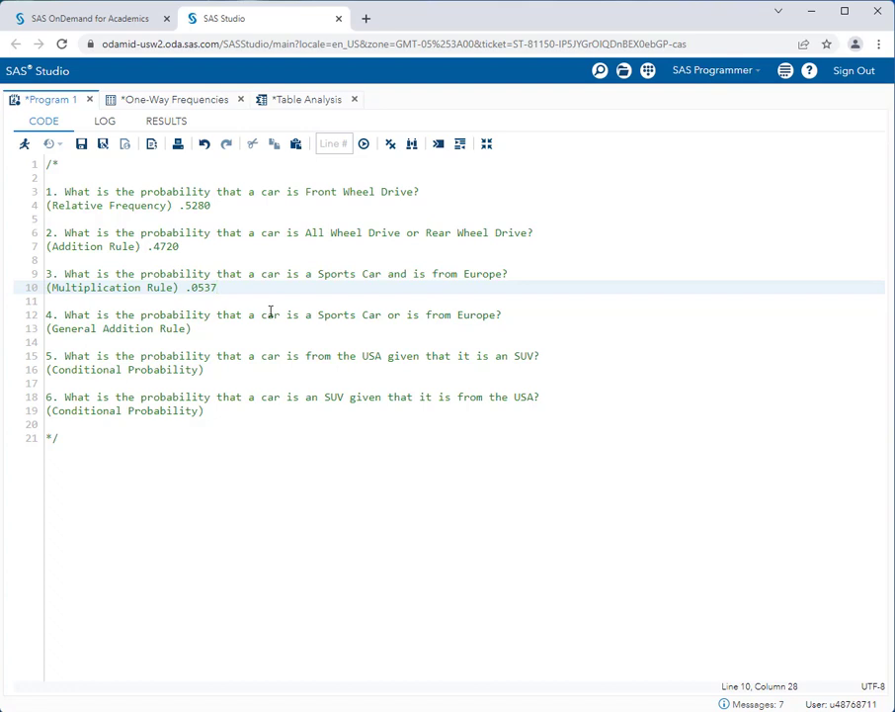
Consult the Type by Origin table and enter .3479 after the General Addition Rule note of question 4
{"action": "left_click", "coordinate": [304, 103]}
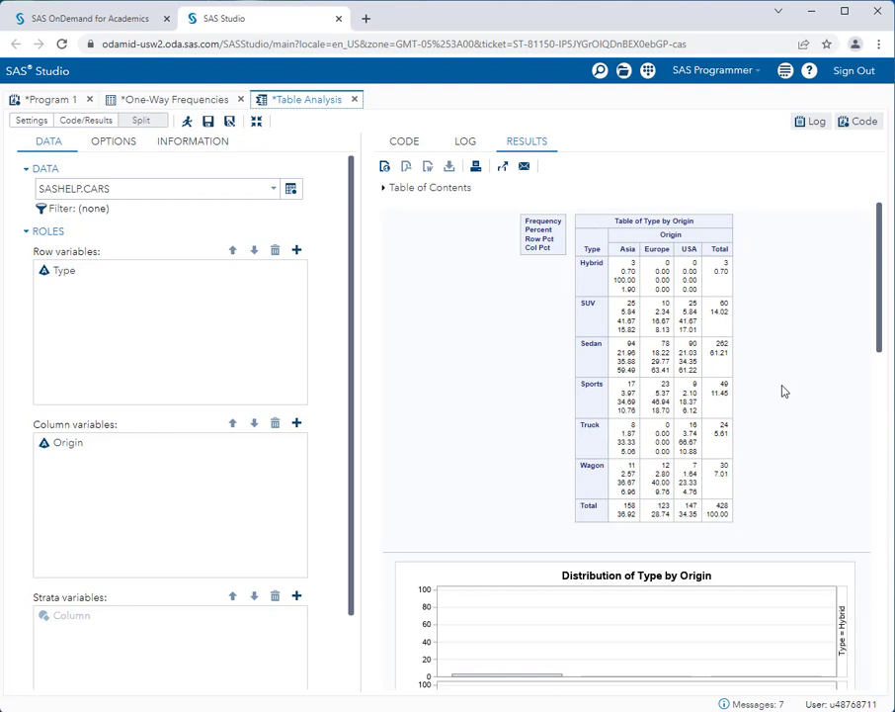
{"action": "left_click", "coordinate": [40, 102]}
{"action": "left_click", "coordinate": [201, 326]}
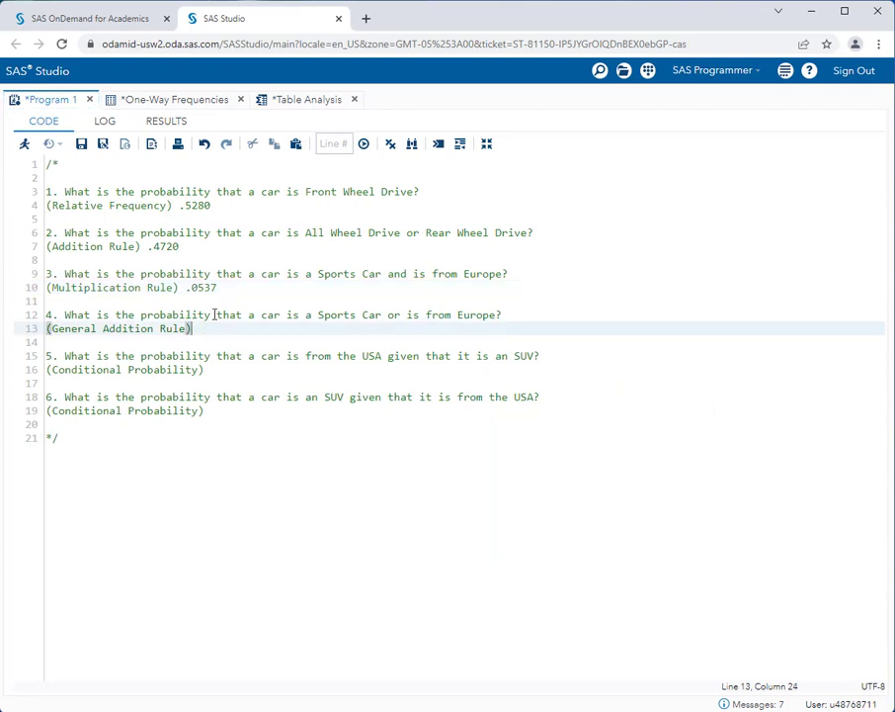
{"action": "type", "text": ".3479"}
Consult the SUV row of the Type by Origin table and enter .4167 after question 5's Conditional Probability note
{"action": "left_click", "coordinate": [328, 105]}
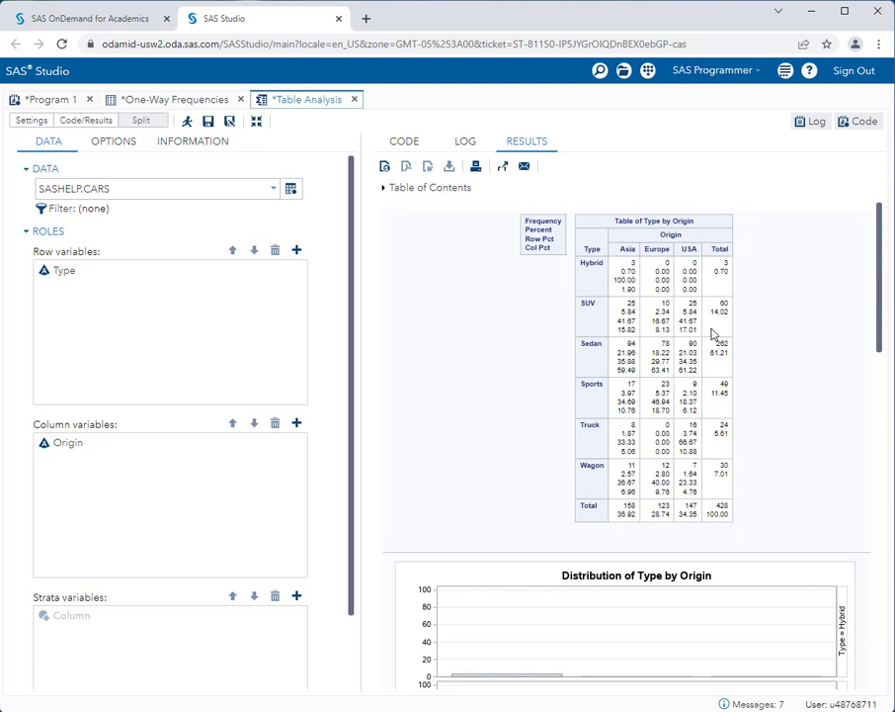
{"action": "left_click", "coordinate": [69, 103]}
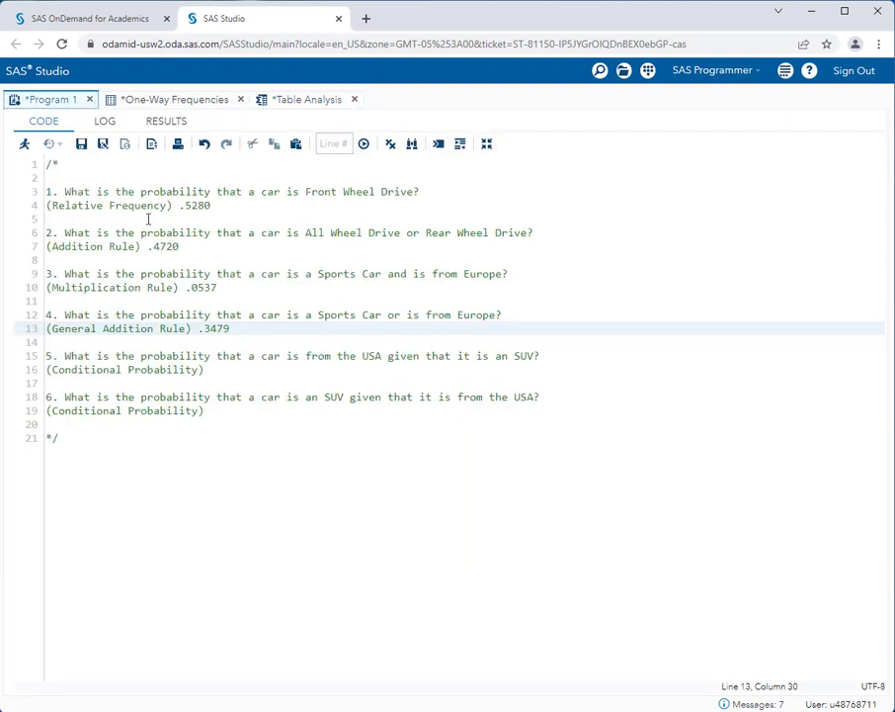
{"action": "left_click", "coordinate": [220, 369]}
{"action": "type", "text": ".416"}
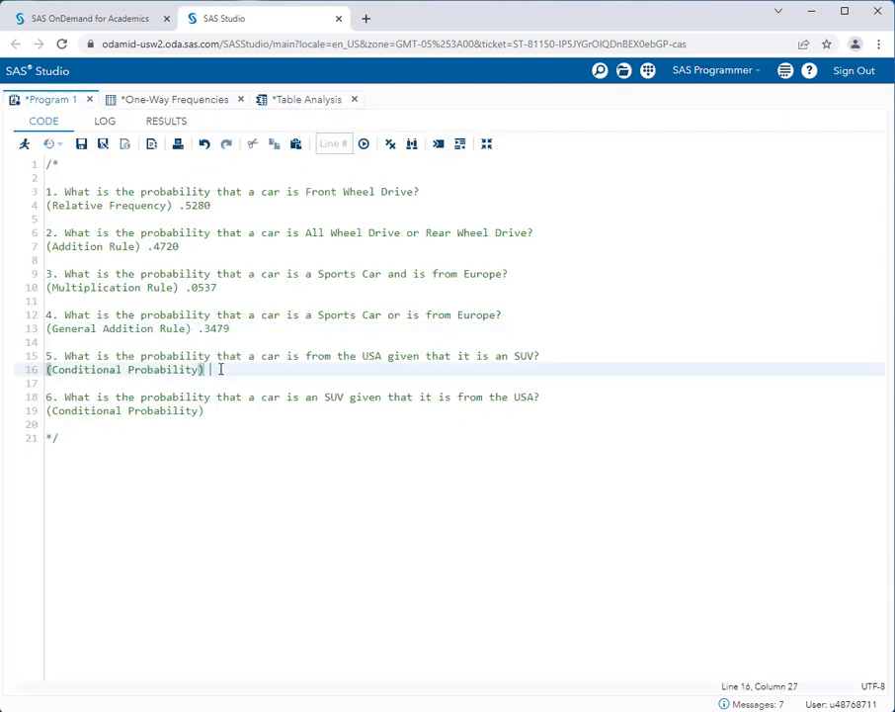
{"action": "type", "text": "7"}
Consult the USA column of the Type by Origin table and enter .1701 after question 6's Conditional Probability note
{"action": "left_click_drag", "start_coordinate": [522, 397], "coordinate": [546, 406]}
{"action": "left_click", "coordinate": [552, 410]}
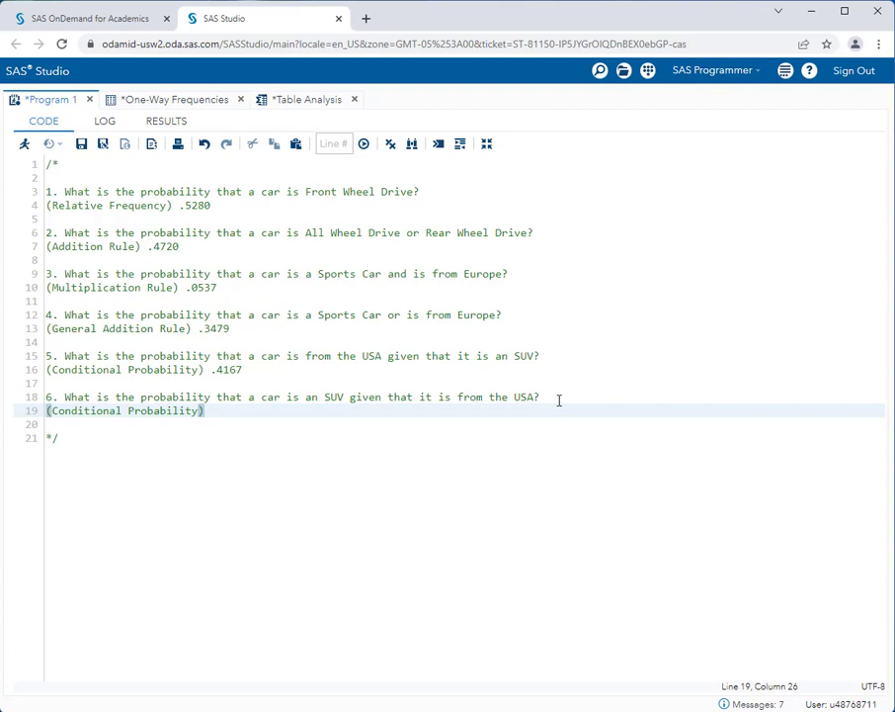
{"action": "left_click", "coordinate": [308, 103]}
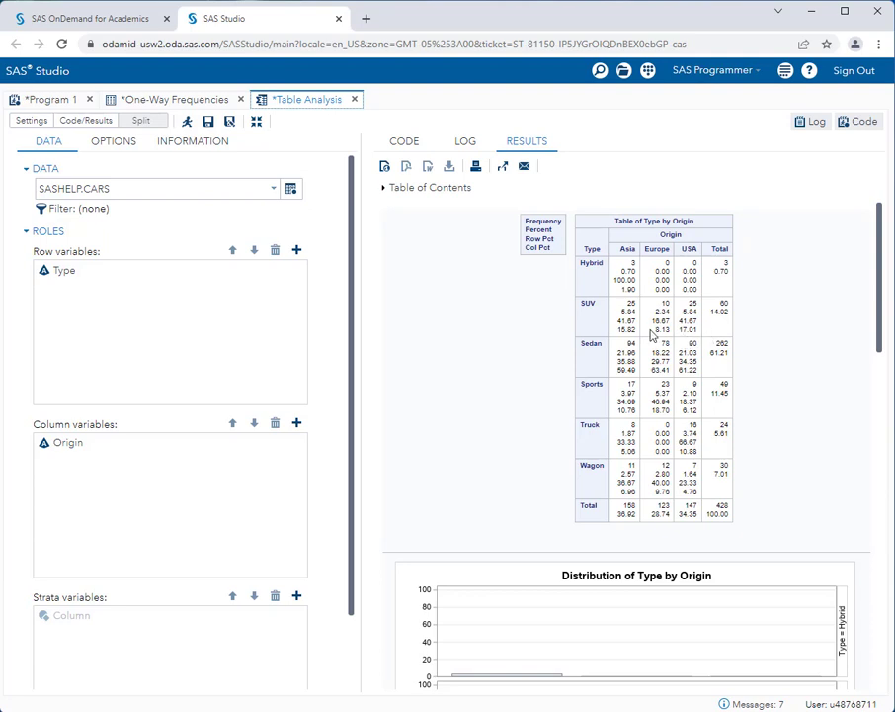
{"action": "left_click", "coordinate": [58, 101]}
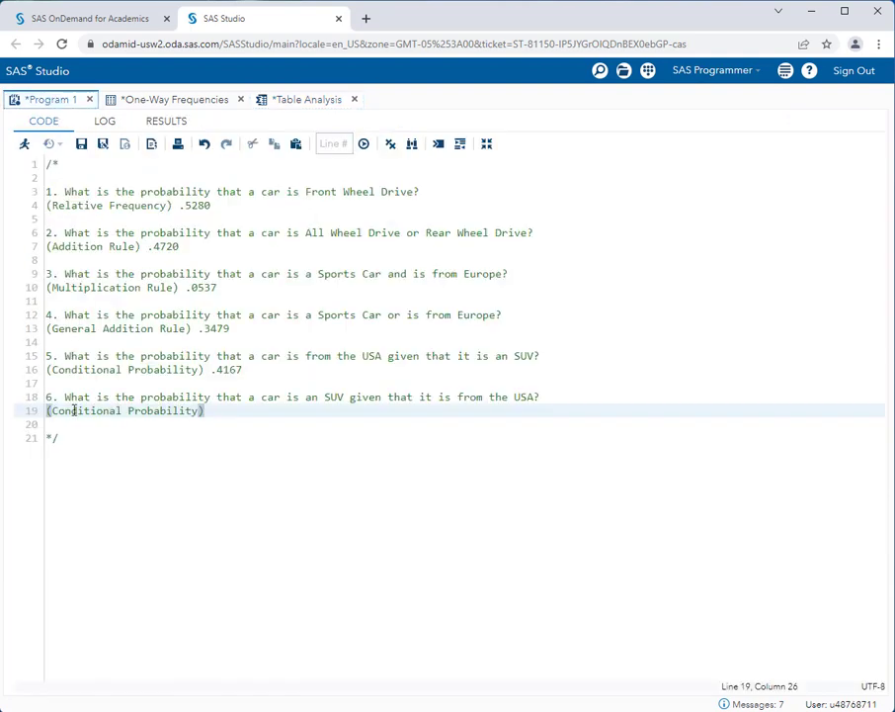
{"action": "type", "text": ".1701"}
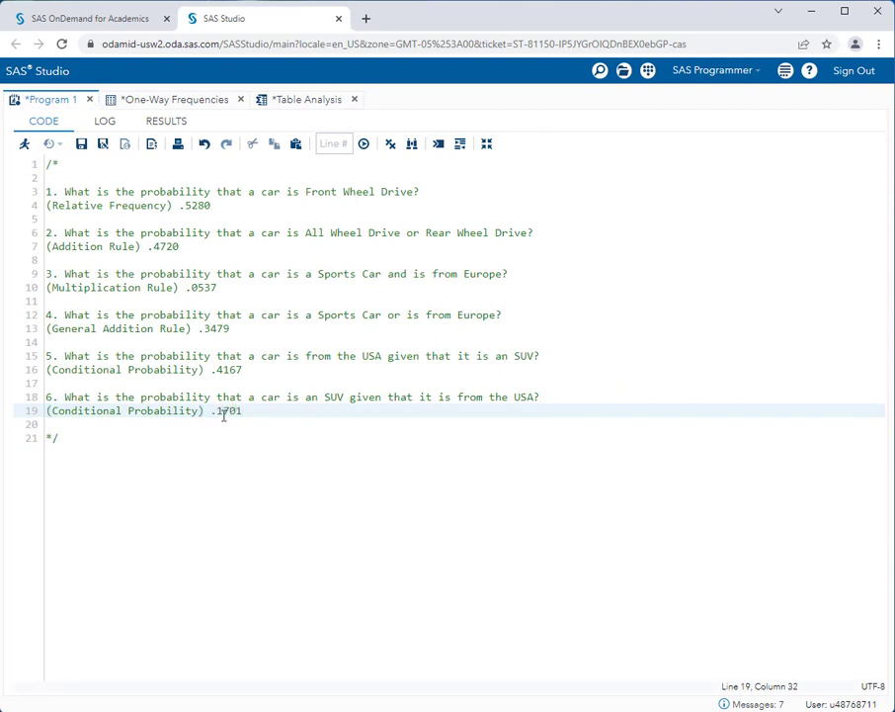